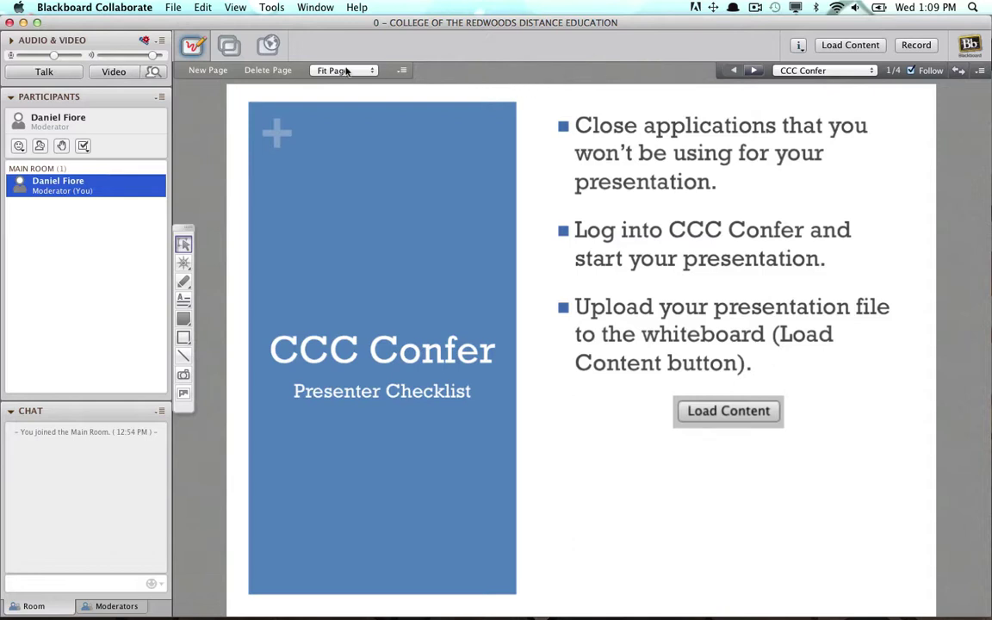
Delete all the existing whiteboard pages until the whiteboard is empty
click(274, 72)
click(278, 73)
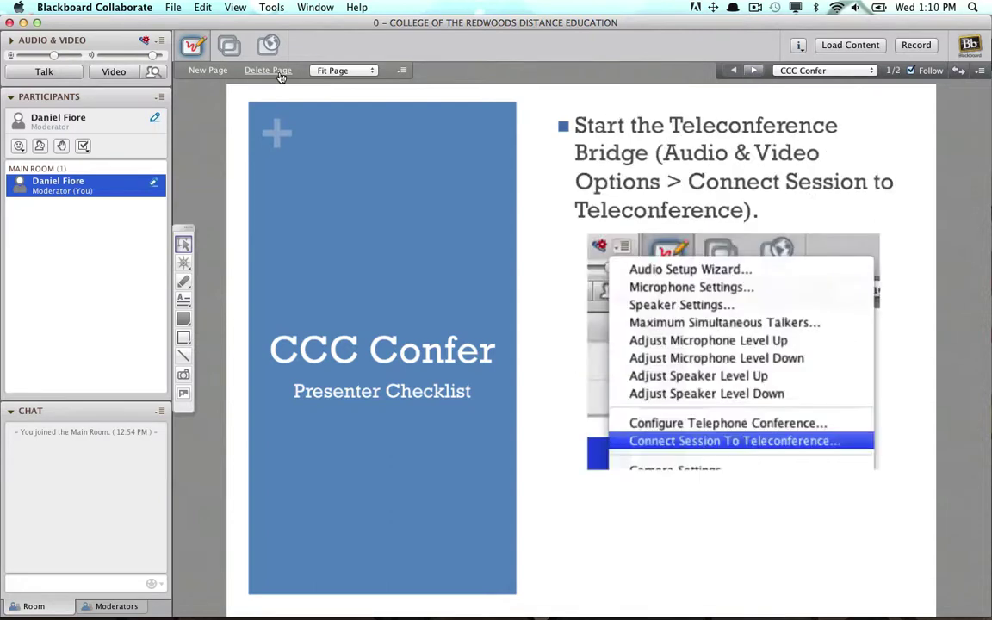
click(279, 73)
click(279, 74)
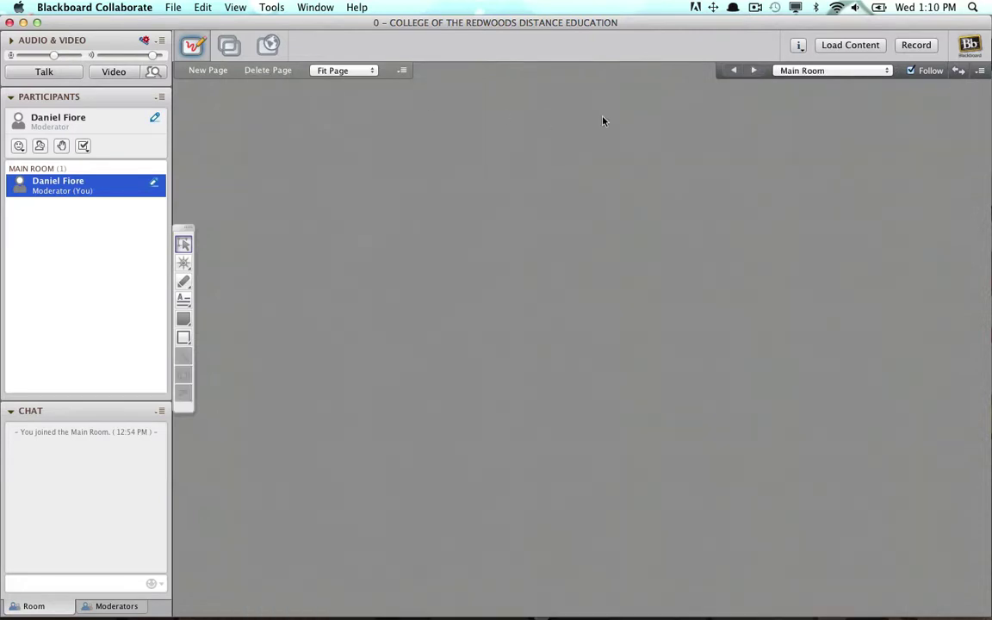
Load the 'cccconfer presenter checklist' file onto the whiteboard as four pages
click(861, 51)
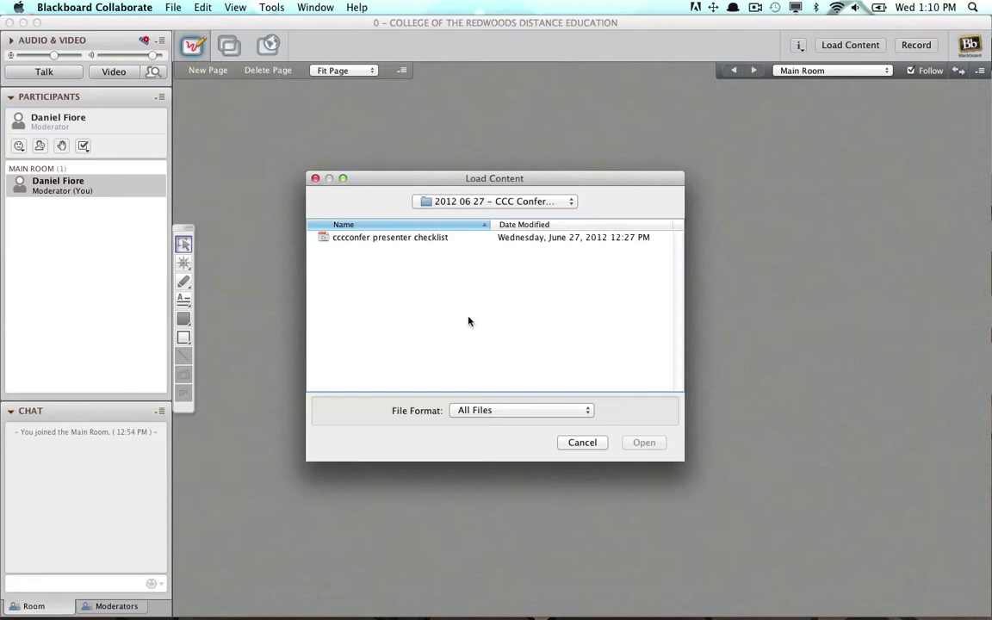
click(399, 244)
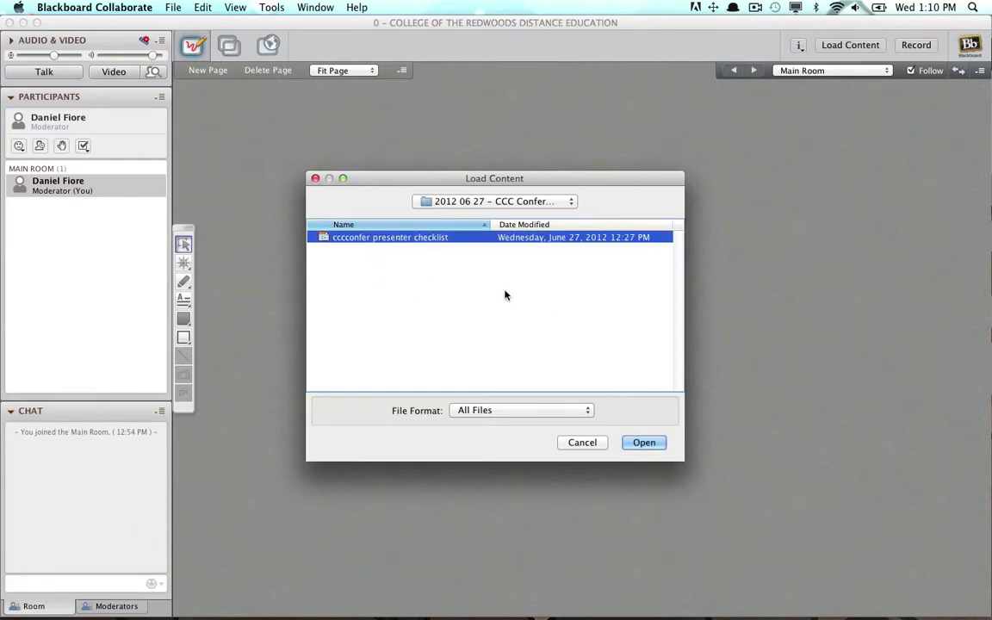
click(648, 447)
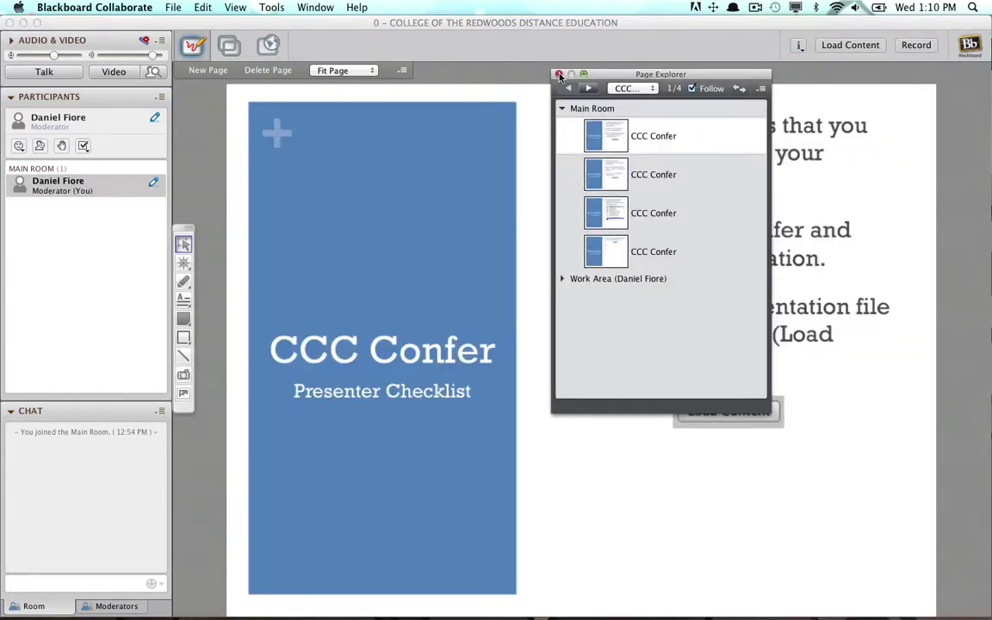
Close the Page Explorer and advance to checklist page 2 of 4
click(554, 287)
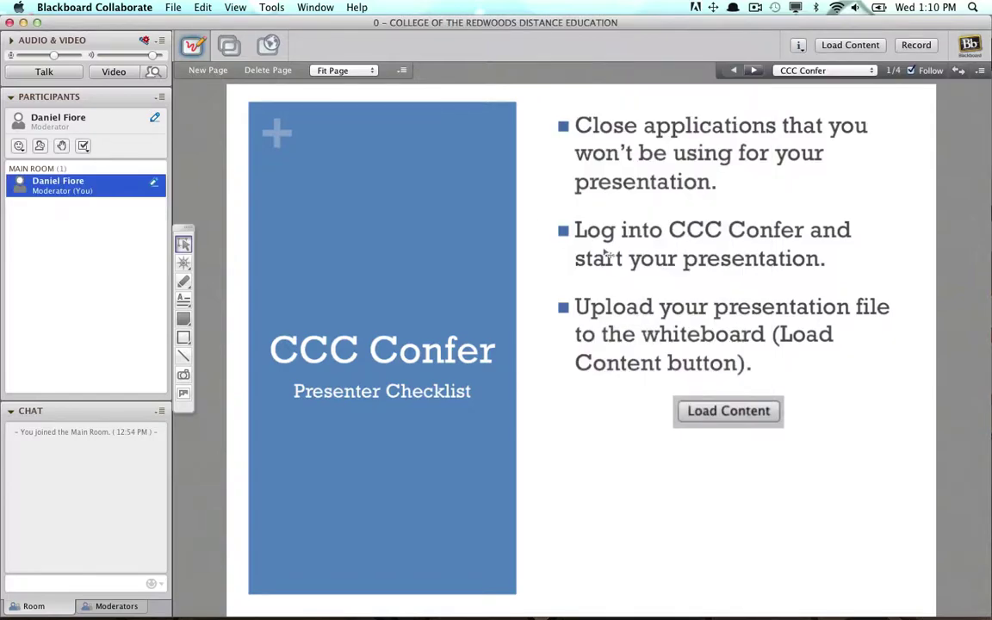
click(754, 72)
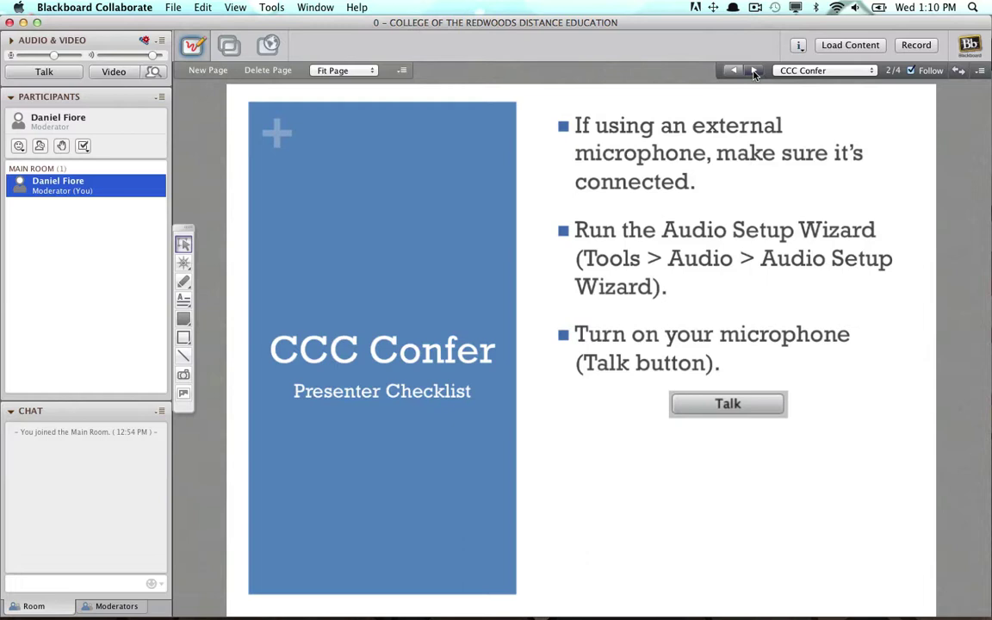
Start the Audio Setup Wizard, keep the default output device, and play then stop the test message
click(265, 8)
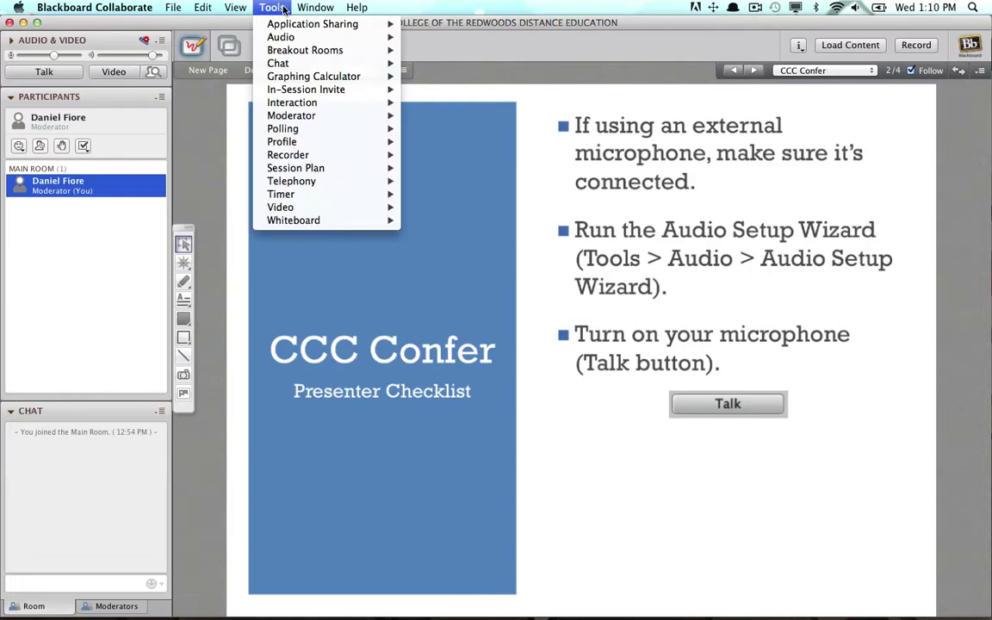
mouse_move(313, 38)
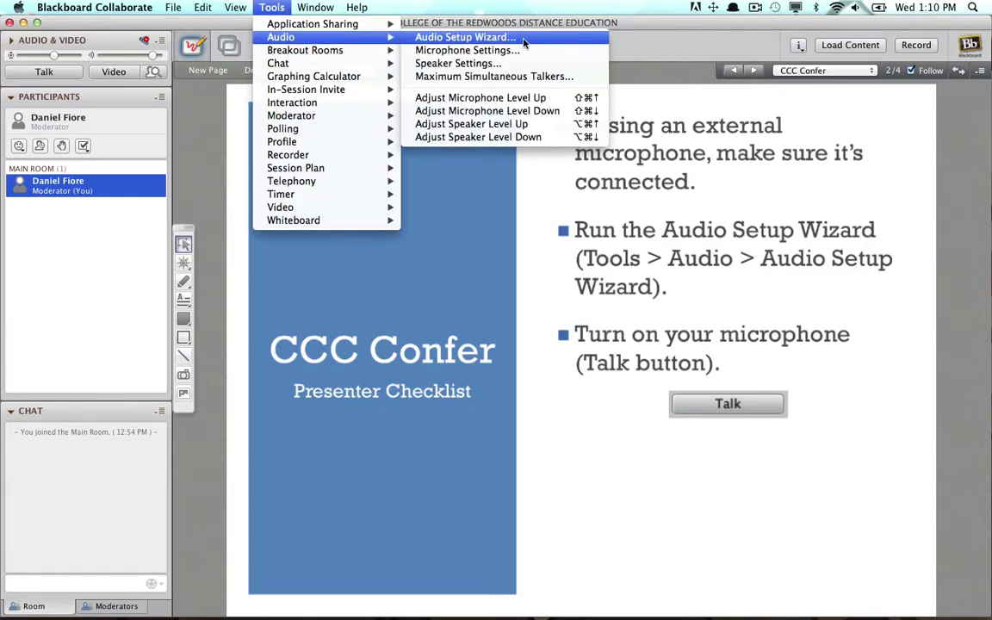
click(465, 37)
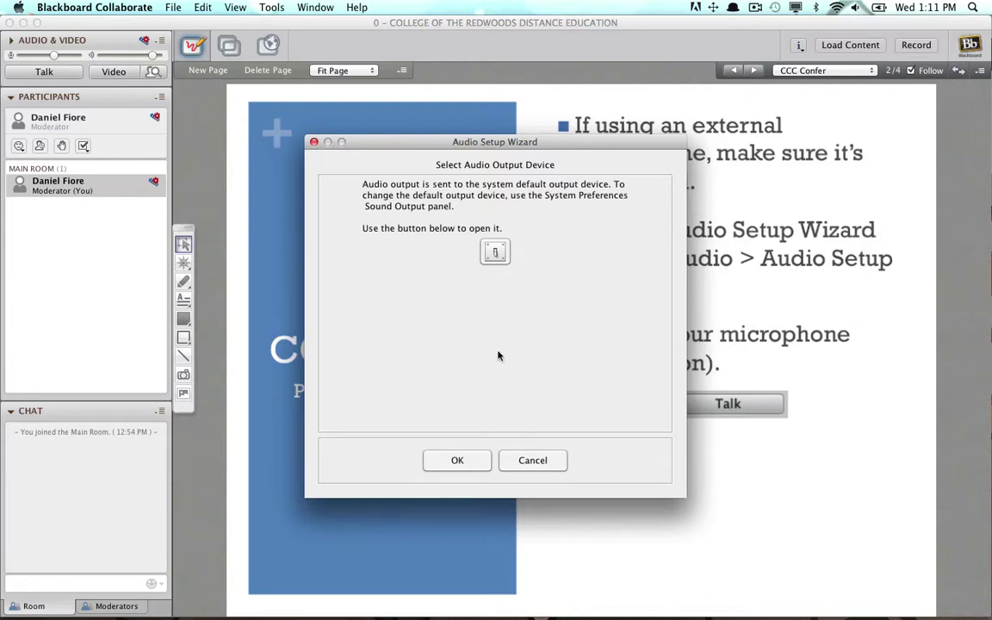
click(458, 461)
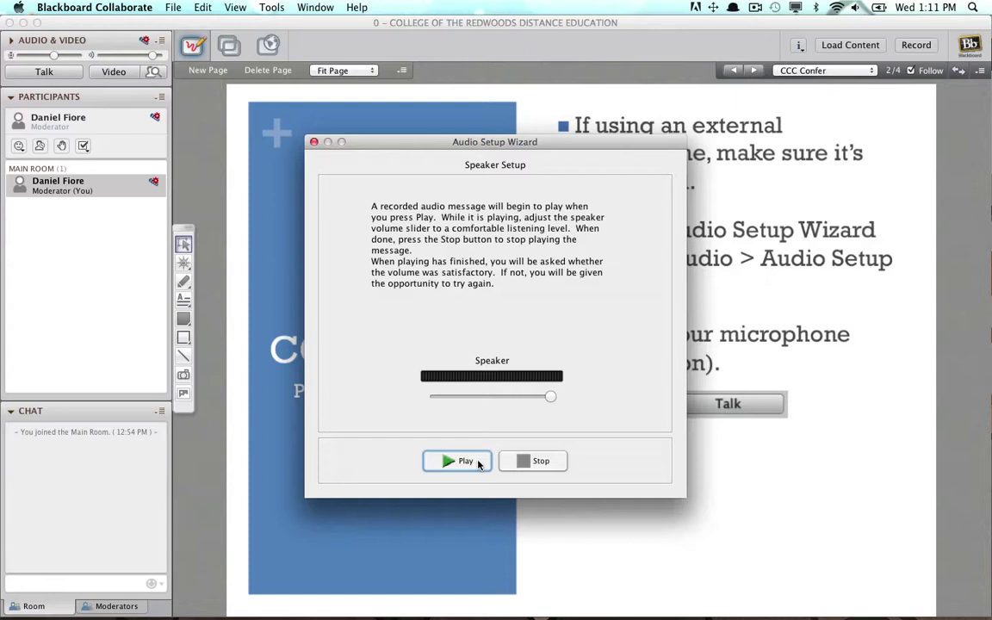
click(465, 460)
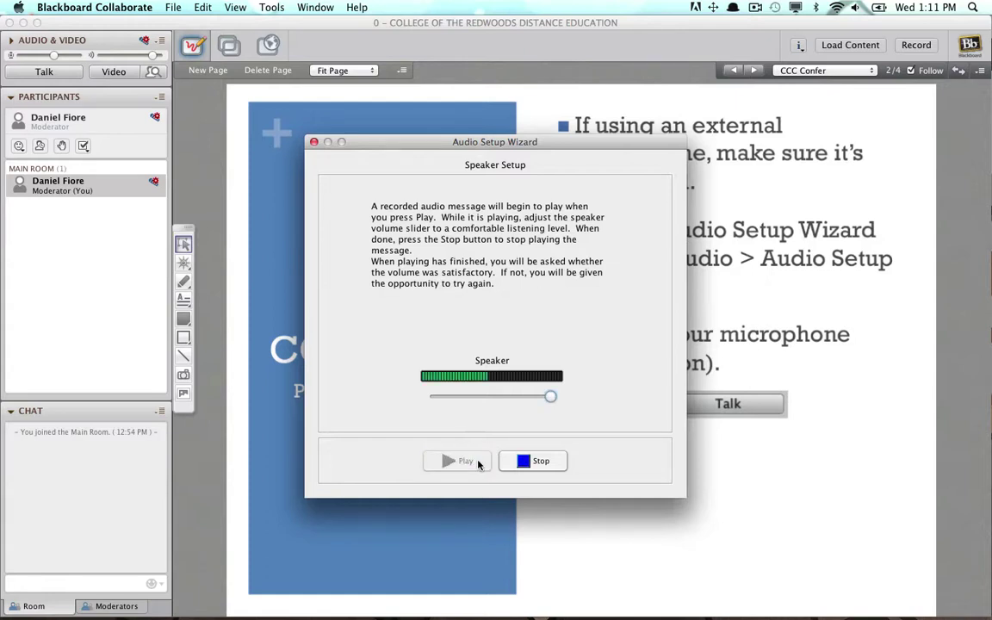
click(536, 463)
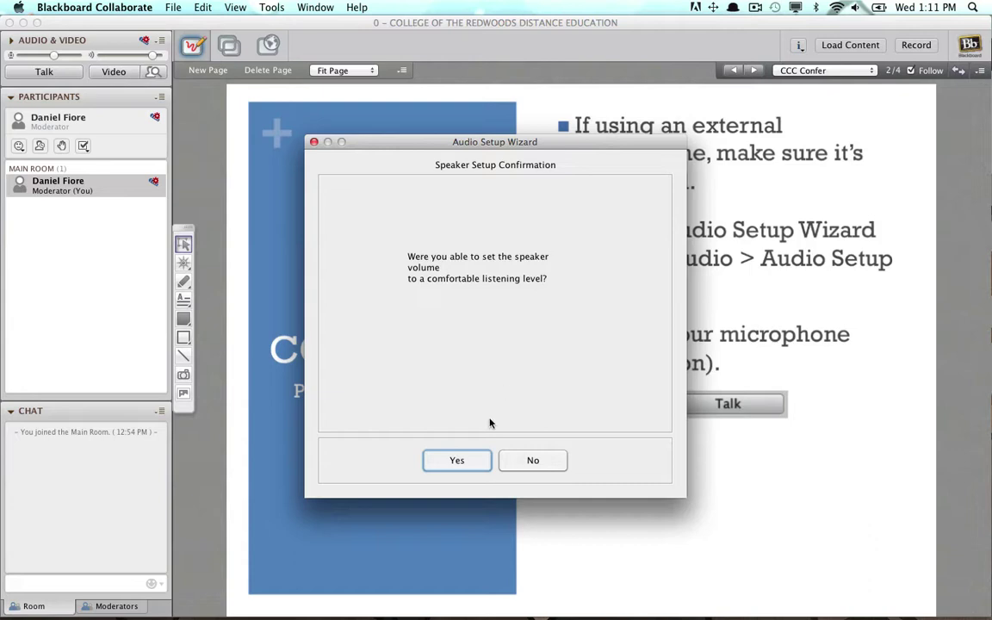
Confirm the speaker volume, choose the Logitech USB Headset, and record a mic test with slightly lowered gain
click(482, 464)
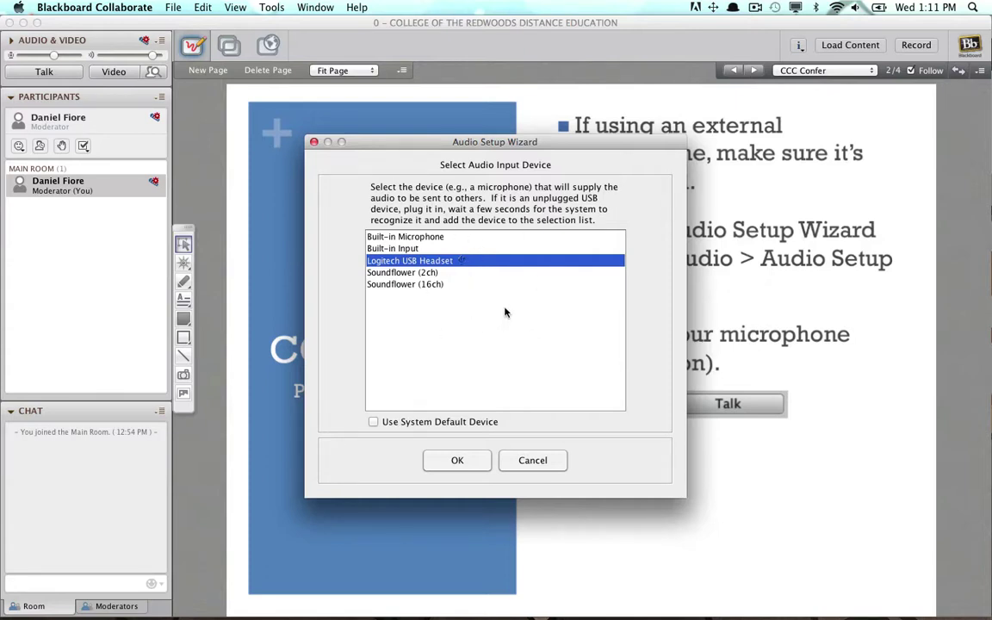
click(449, 237)
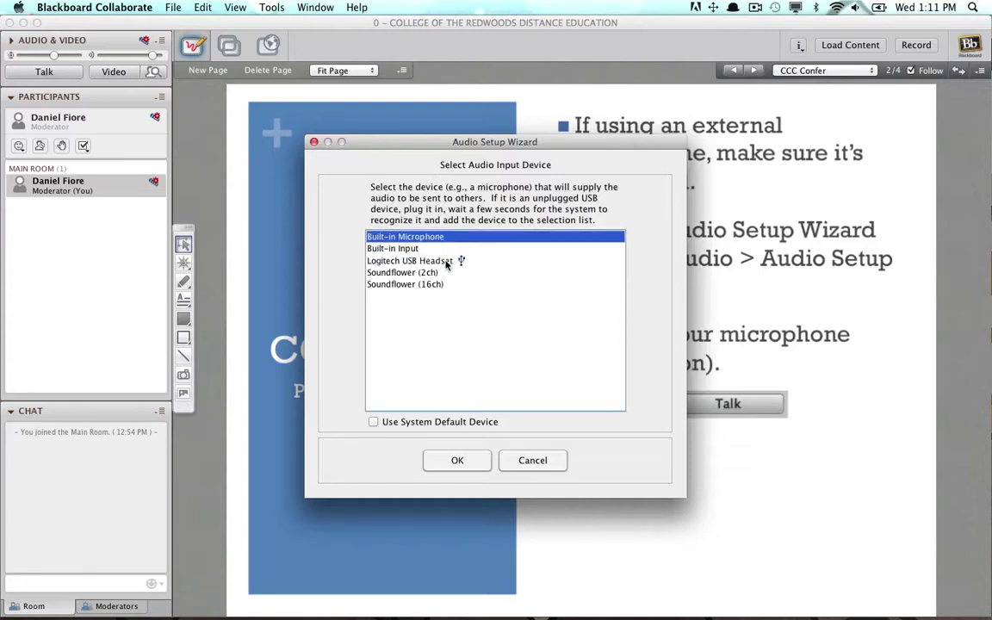
click(447, 262)
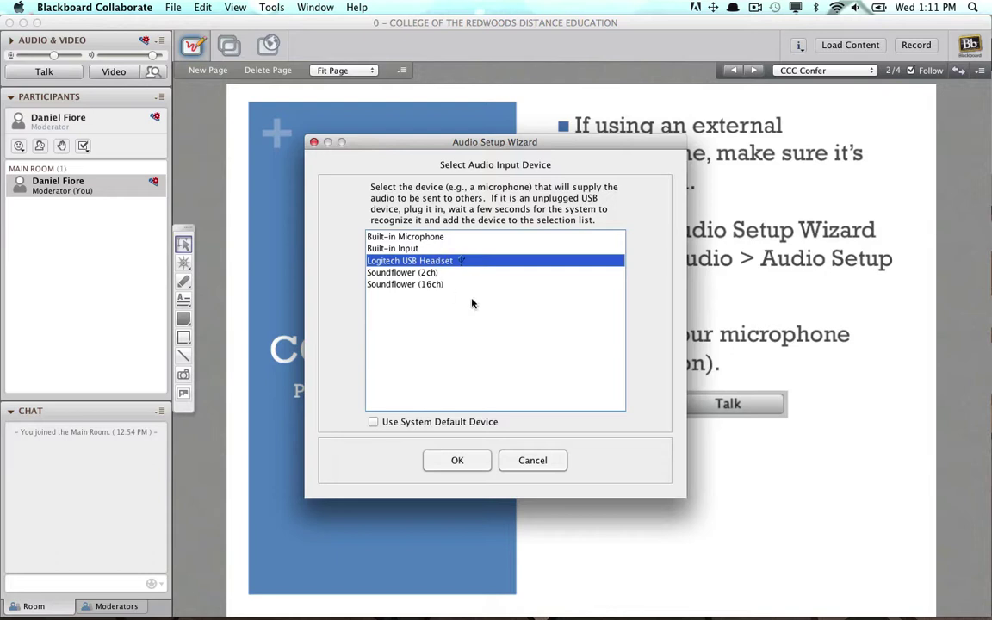
click(480, 465)
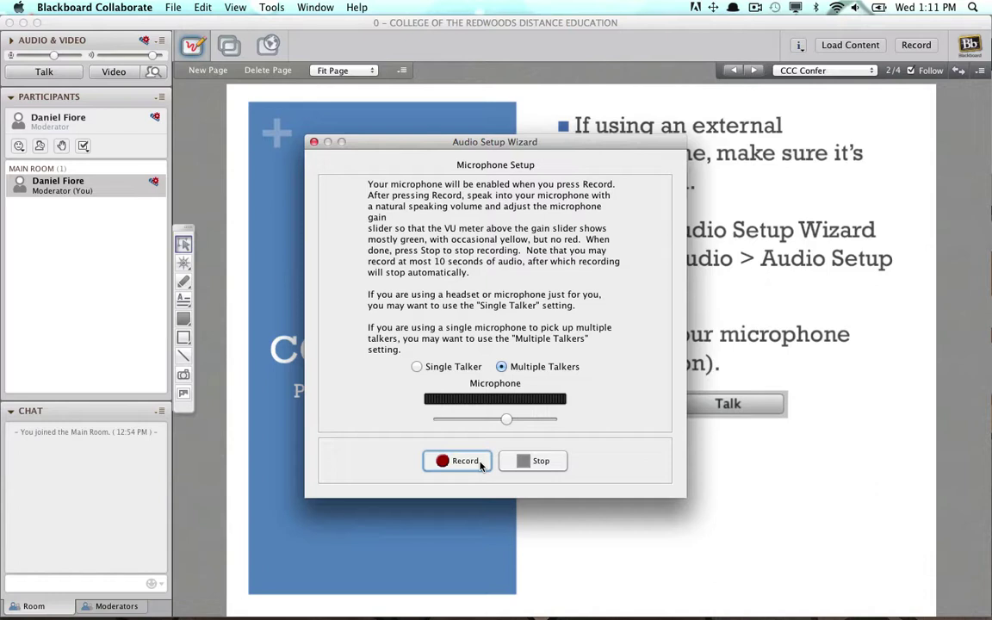
click(465, 461)
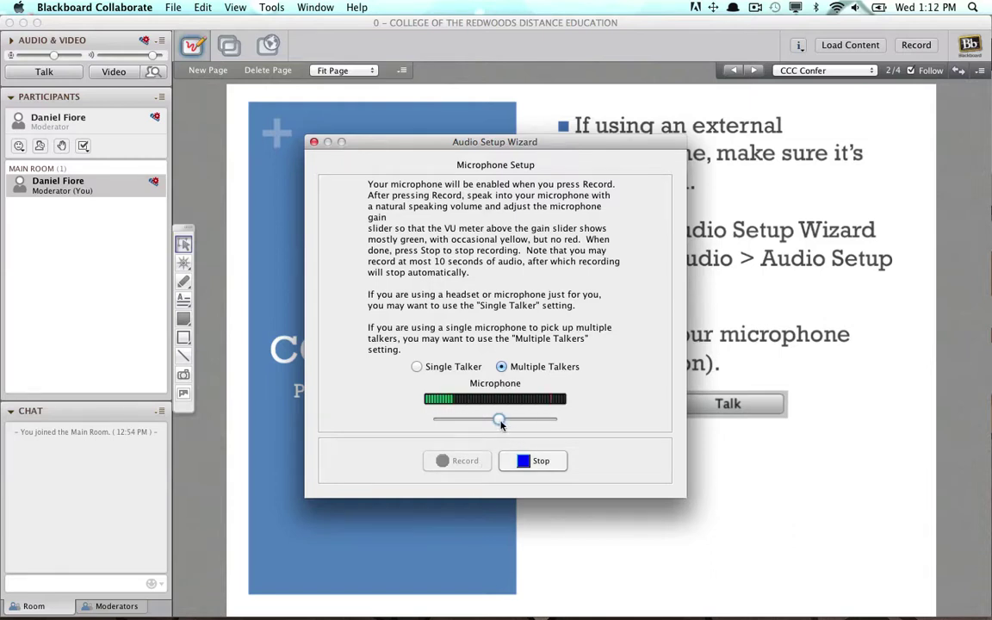
drag(502, 424, 493, 423)
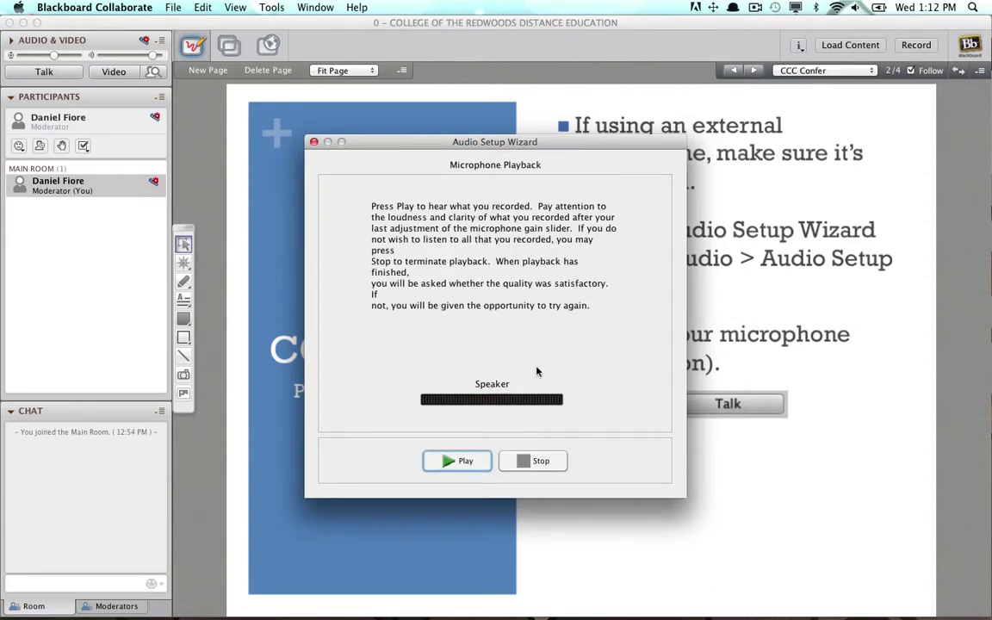
Play back the test recording, confirm it sounded right, and close the completed wizard
click(481, 463)
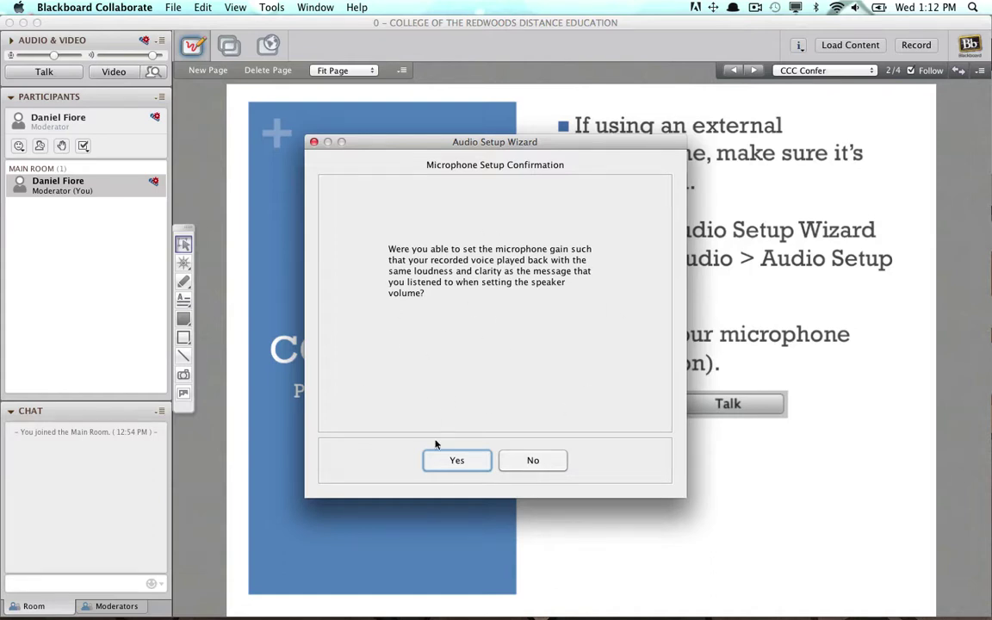
click(480, 463)
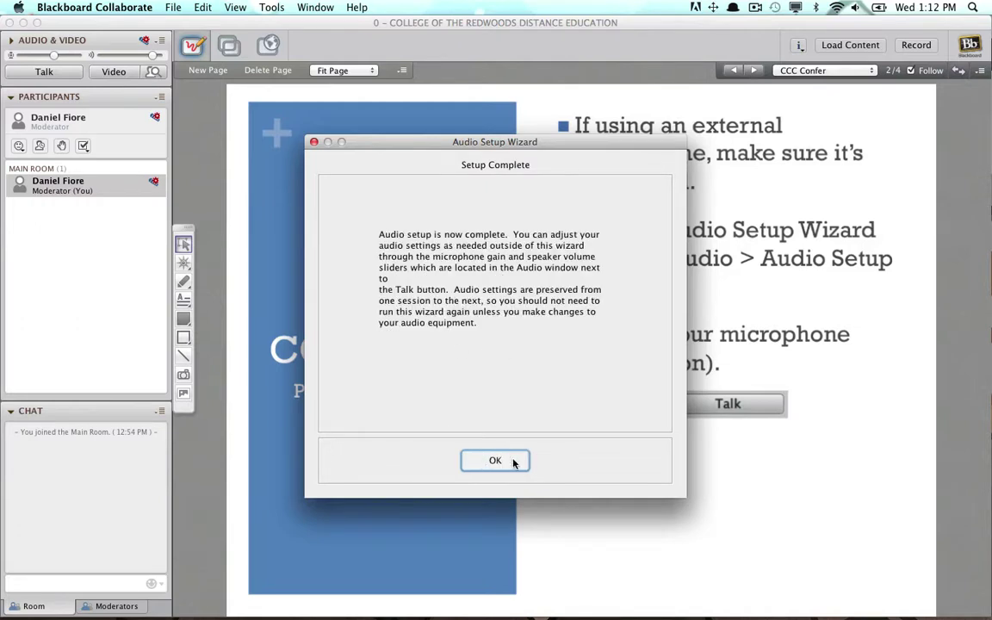
click(514, 463)
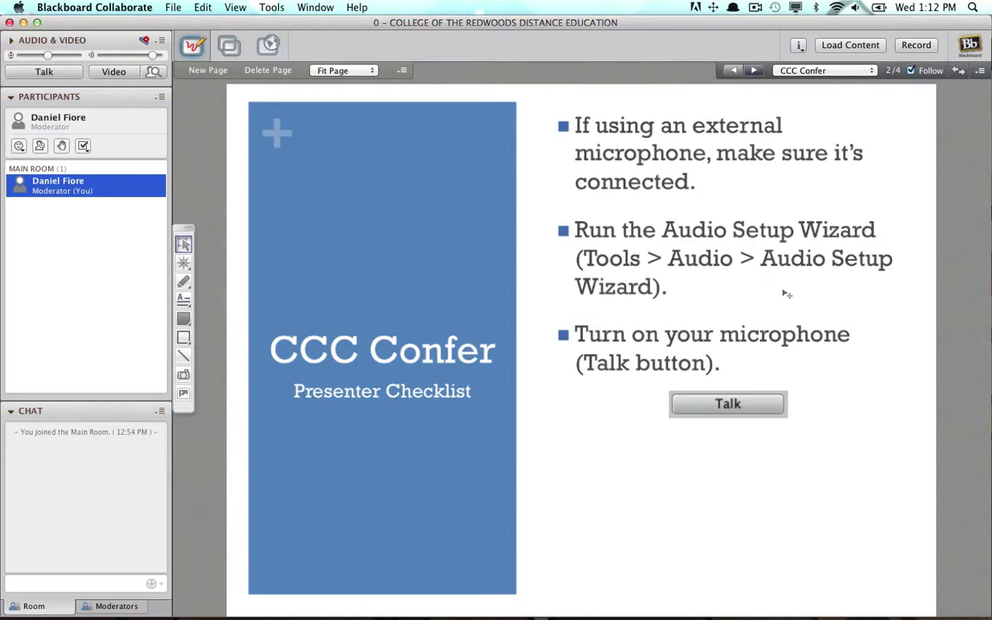
Turn on the microphone with Talk and move the whiteboard to checklist page 3 of 4
click(68, 76)
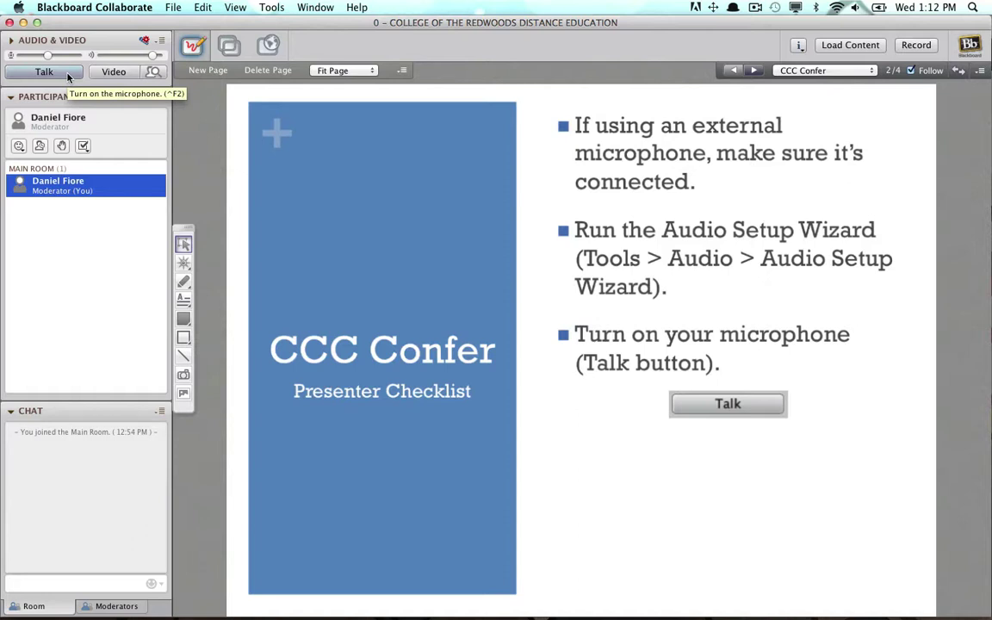
click(68, 76)
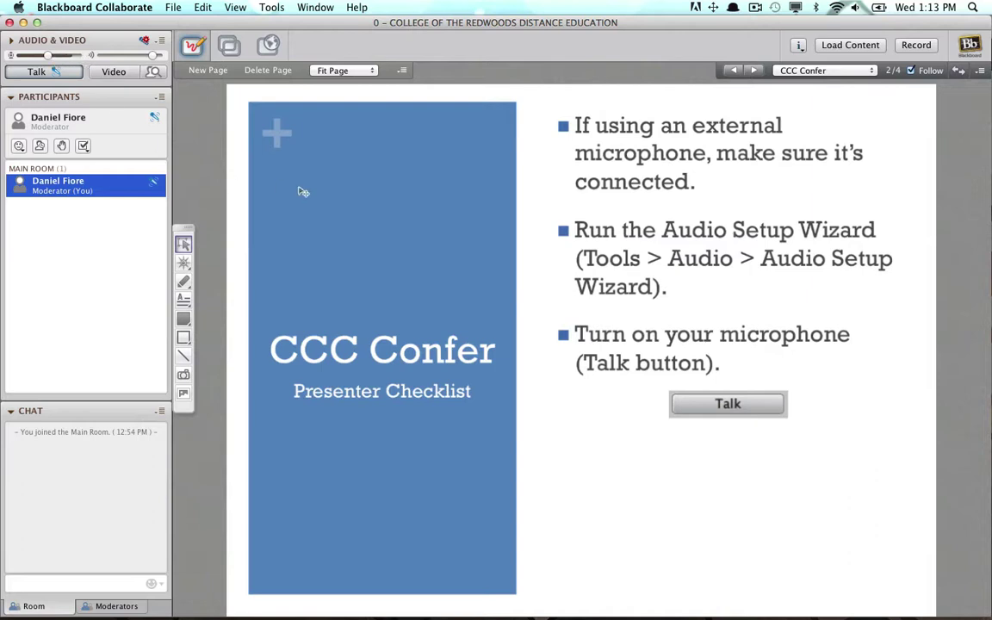
click(74, 75)
click(755, 70)
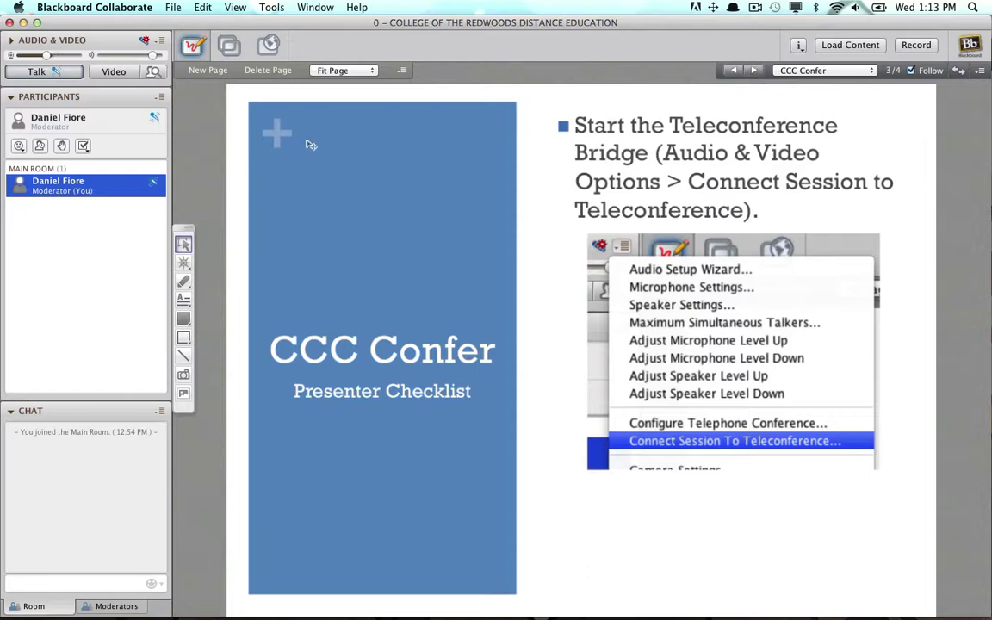
Connect the session to the teleconference bridge from Audio & Video options and confirm the connection
click(161, 44)
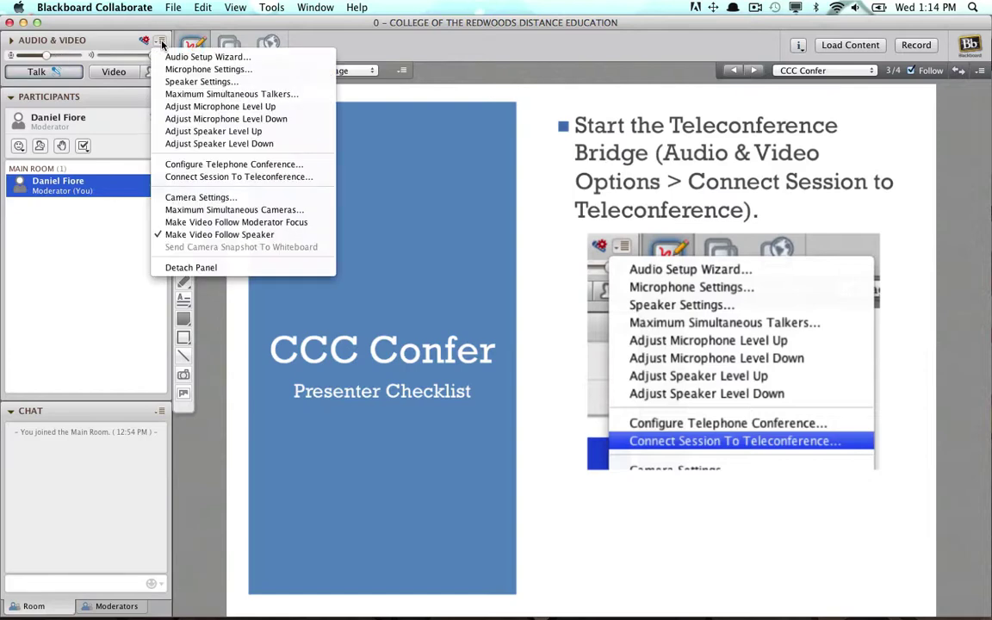
click(319, 177)
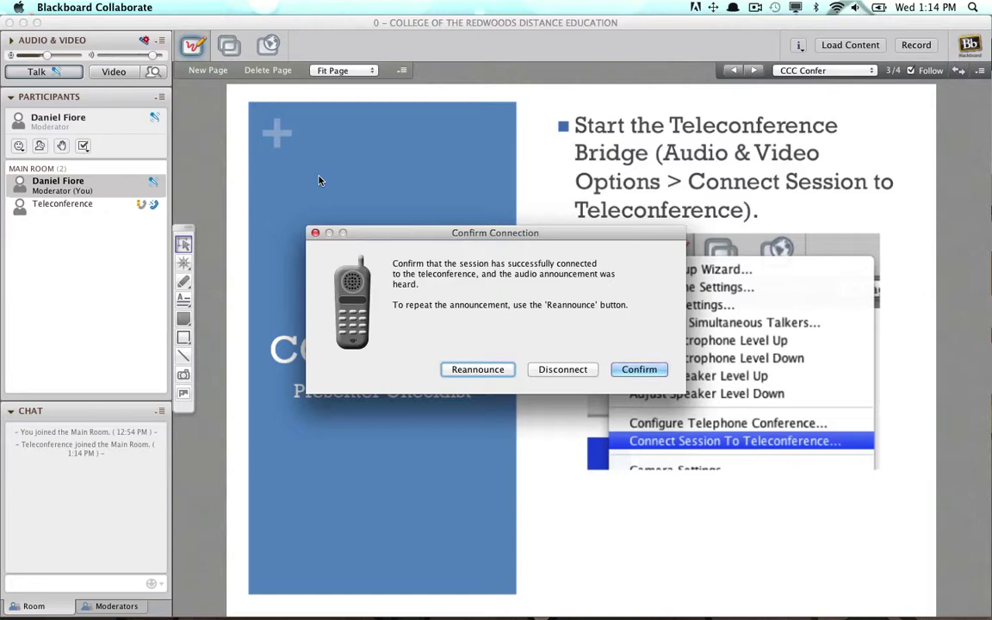
click(642, 370)
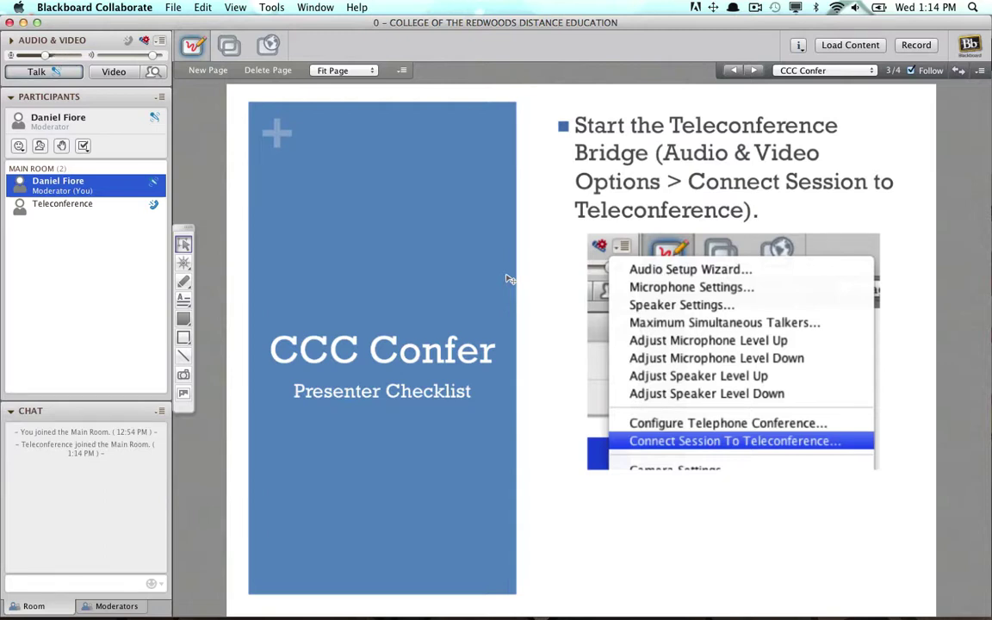
Select the Teleconference participant and advance to the final checklist page 4 of 4
click(79, 215)
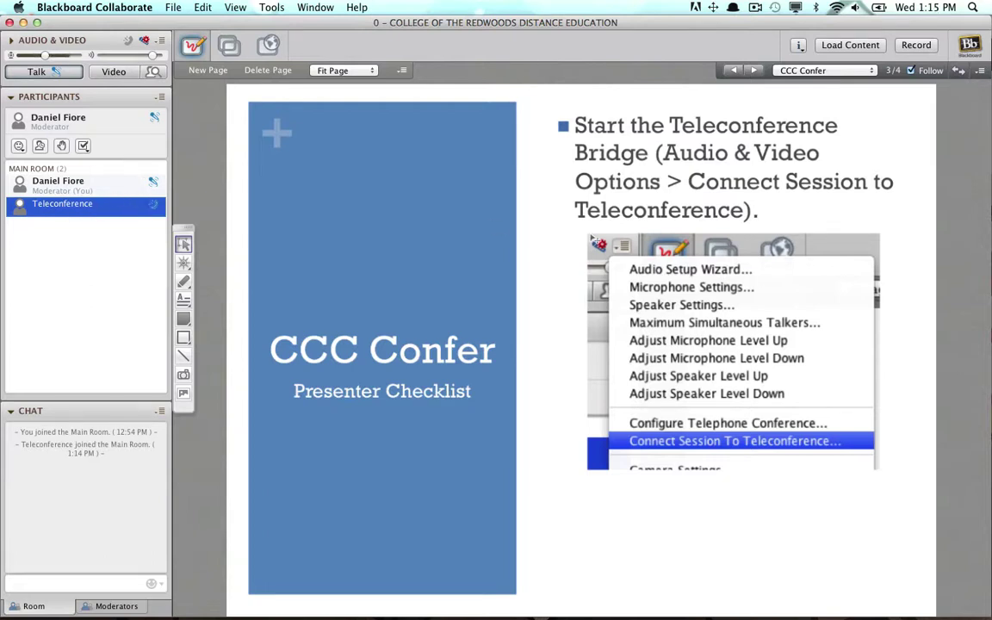
click(755, 71)
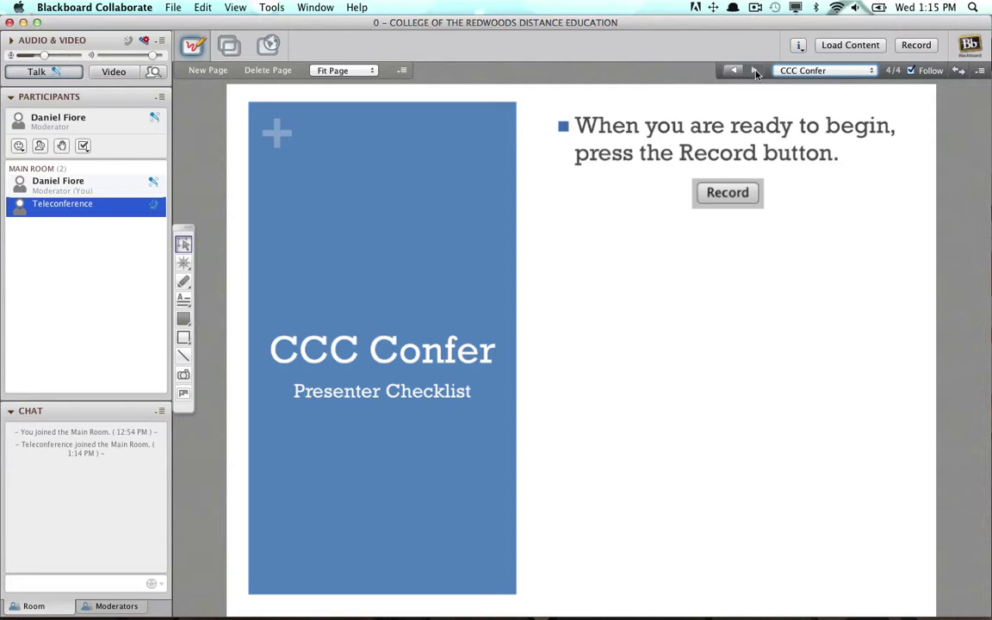
Start recording the session and confirm the recorder start prompt
click(927, 48)
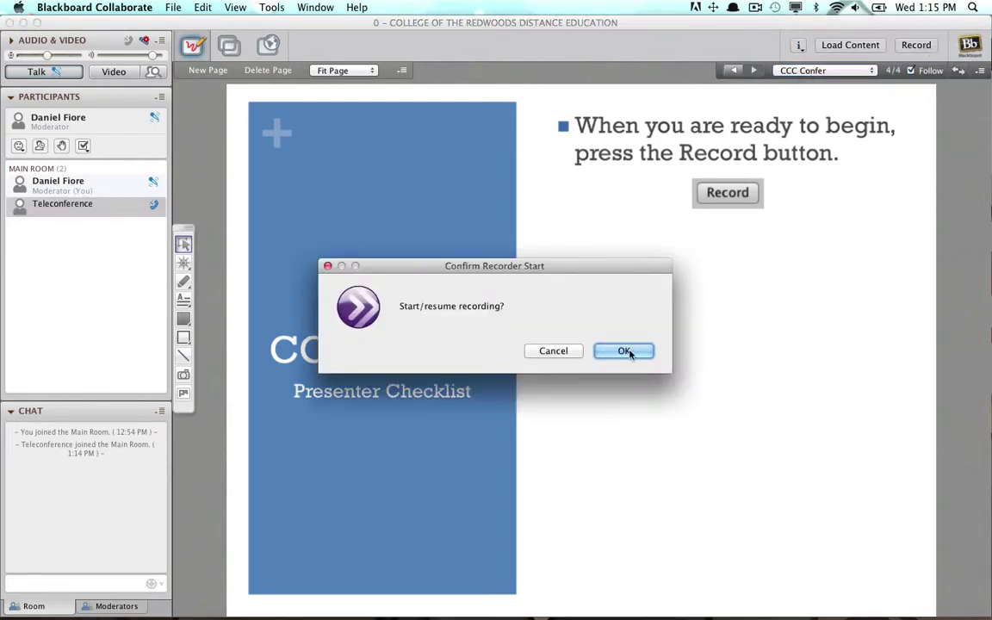
click(624, 351)
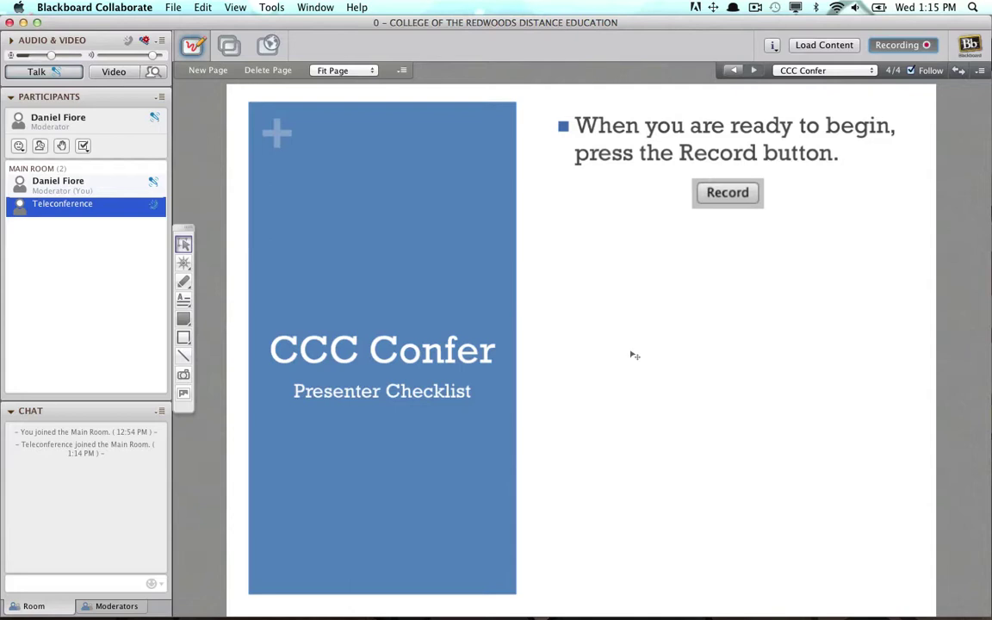